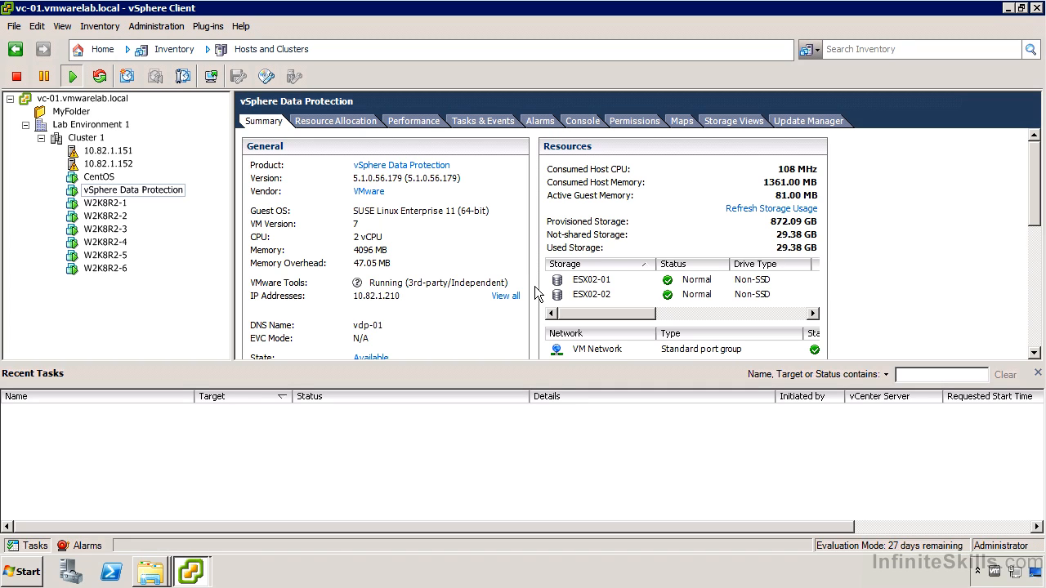
- With the VDP appliance summary at 10.82.1.210 shown, list the open file browser windows
{"action": "left_click", "coordinate": [166, 570]}
- Show the Virtual Machines folder containing vSphereDataProtection_-_0.5TB.ova
{"action": "left_click", "coordinate": [172, 537]}
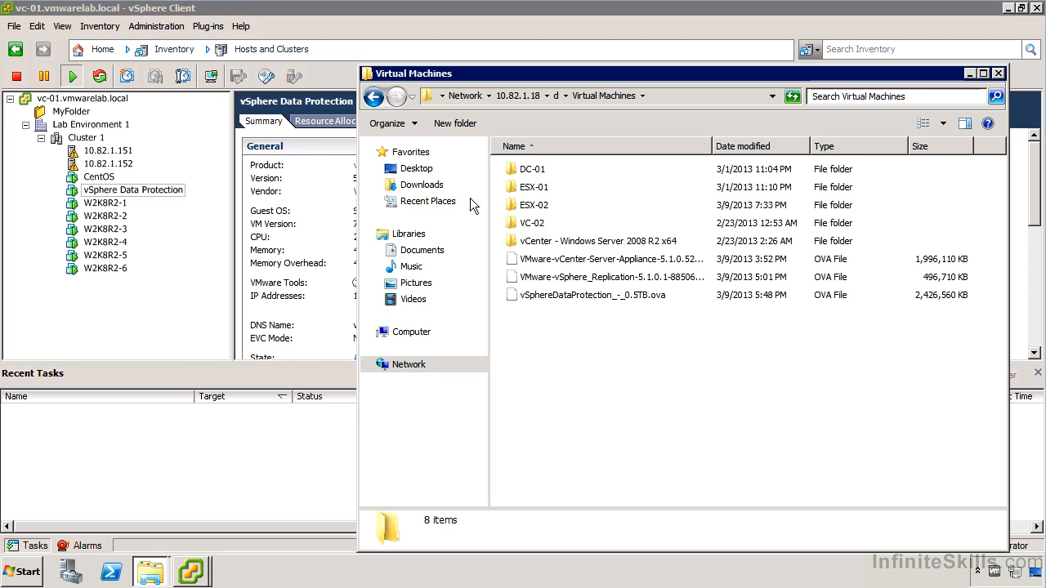
- Bring the vSphere Client with the appliance summary back to the front
{"action": "left_click", "coordinate": [82, 15]}
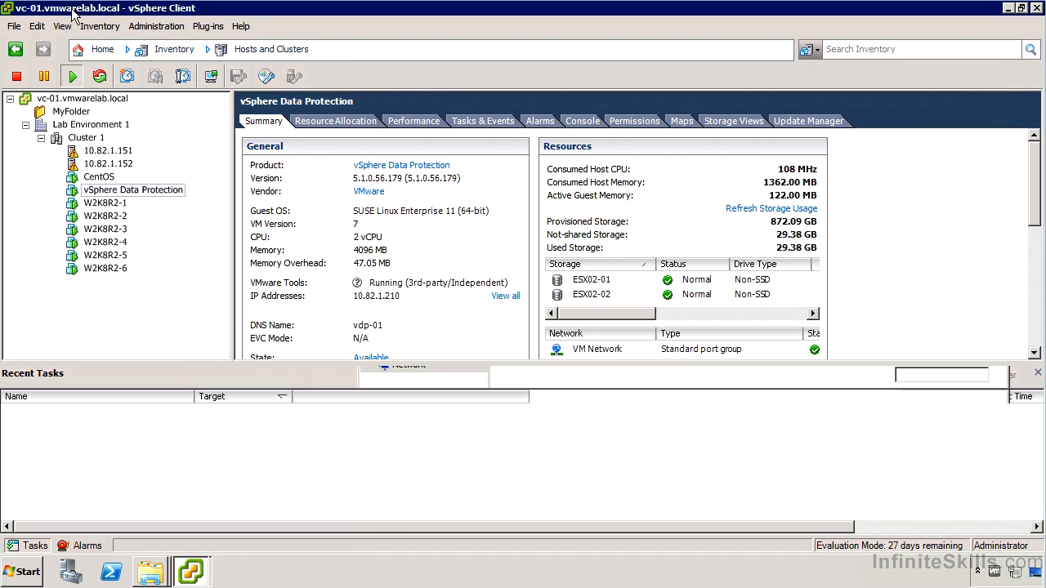
{"action": "left_click", "coordinate": [18, 26]}
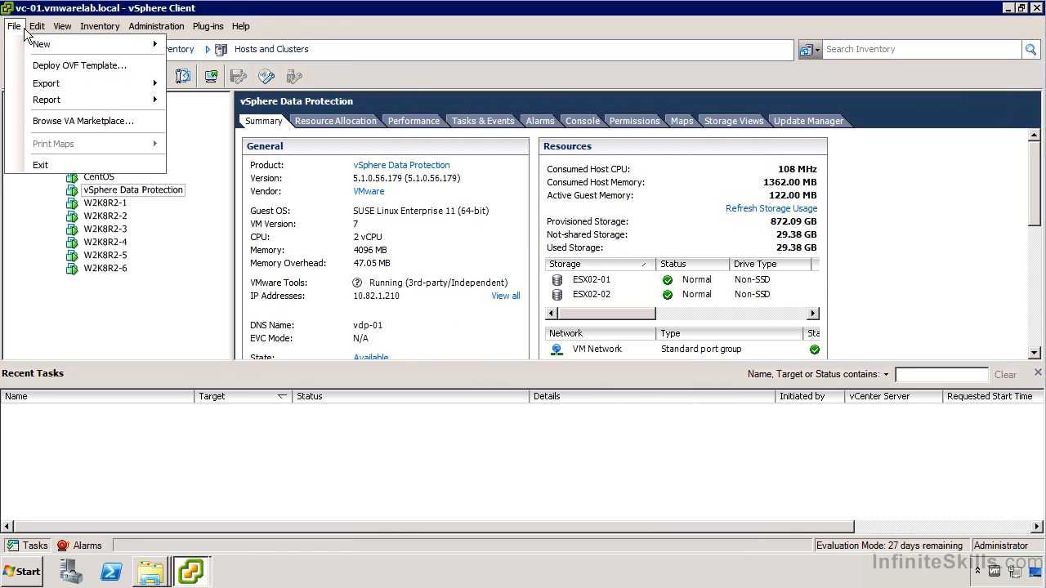
{"action": "left_click", "coordinate": [76, 67]}
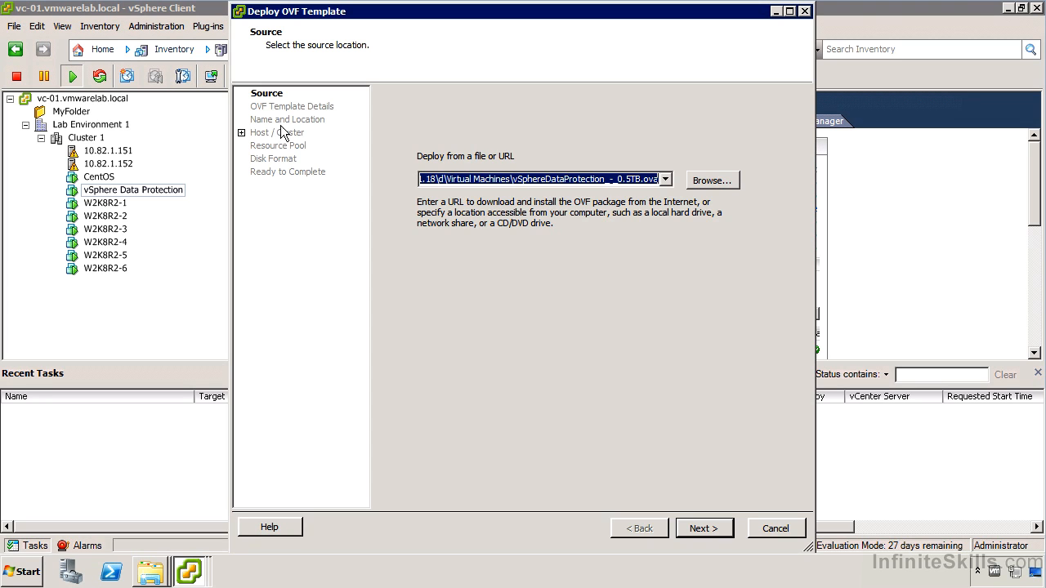
{"action": "left_click", "coordinate": [775, 529]}
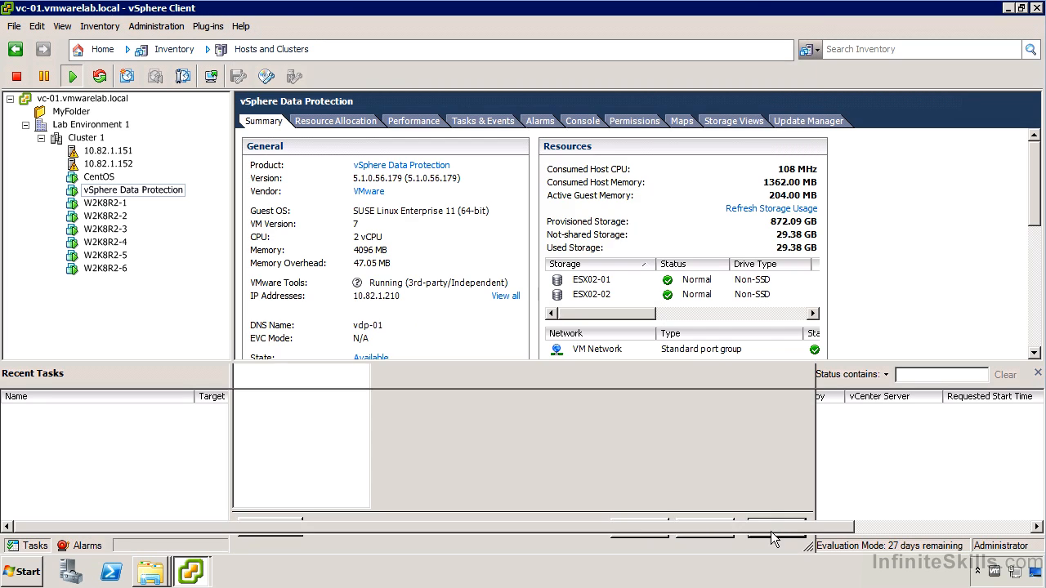
{"action": "right_click", "coordinate": [163, 193]}
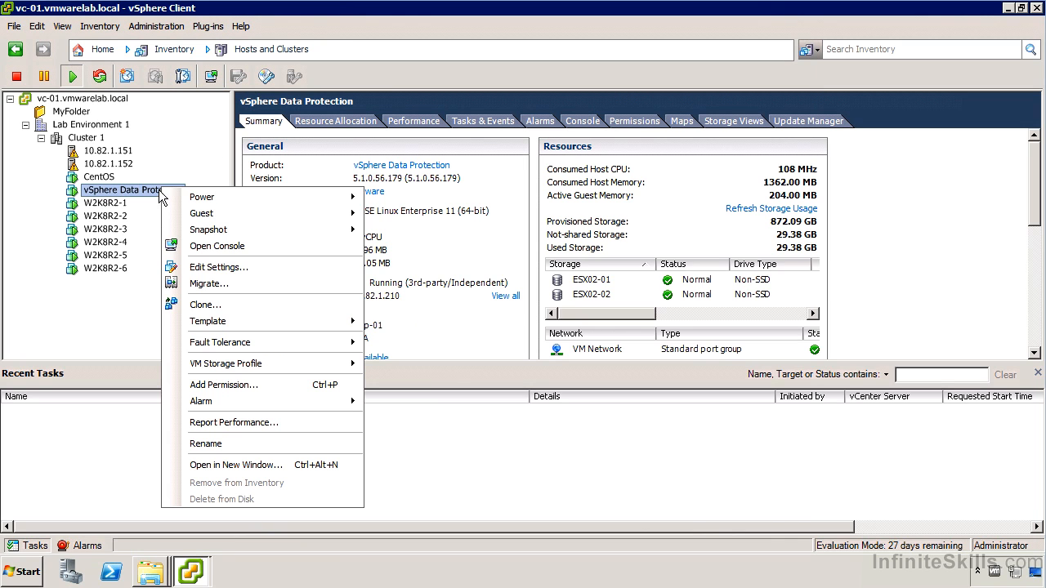
{"action": "left_click", "coordinate": [253, 268]}
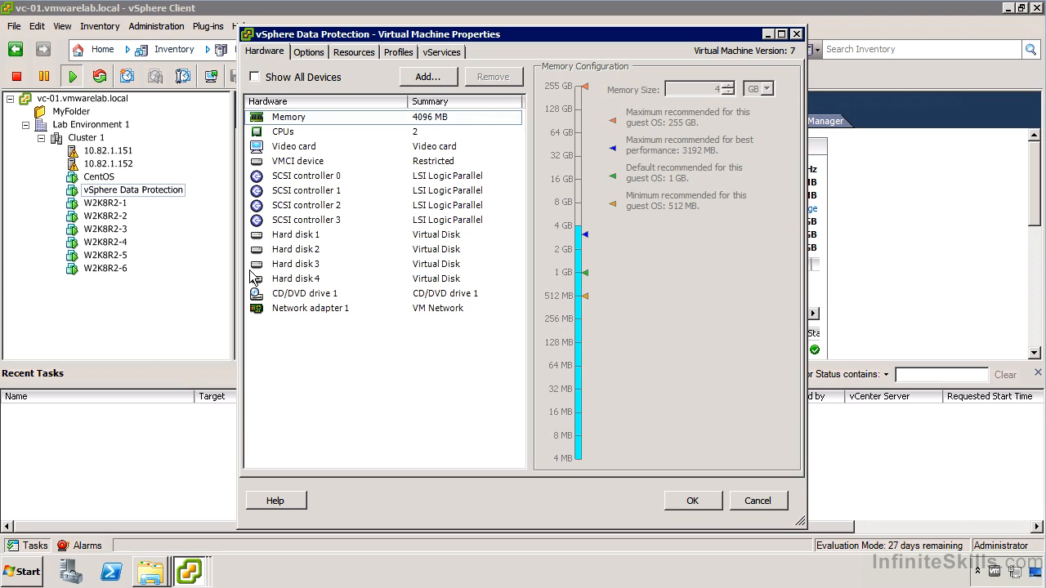
{"action": "left_click", "coordinate": [406, 134]}
{"action": "left_click", "coordinate": [430, 252]}
{"action": "left_click", "coordinate": [419, 236]}
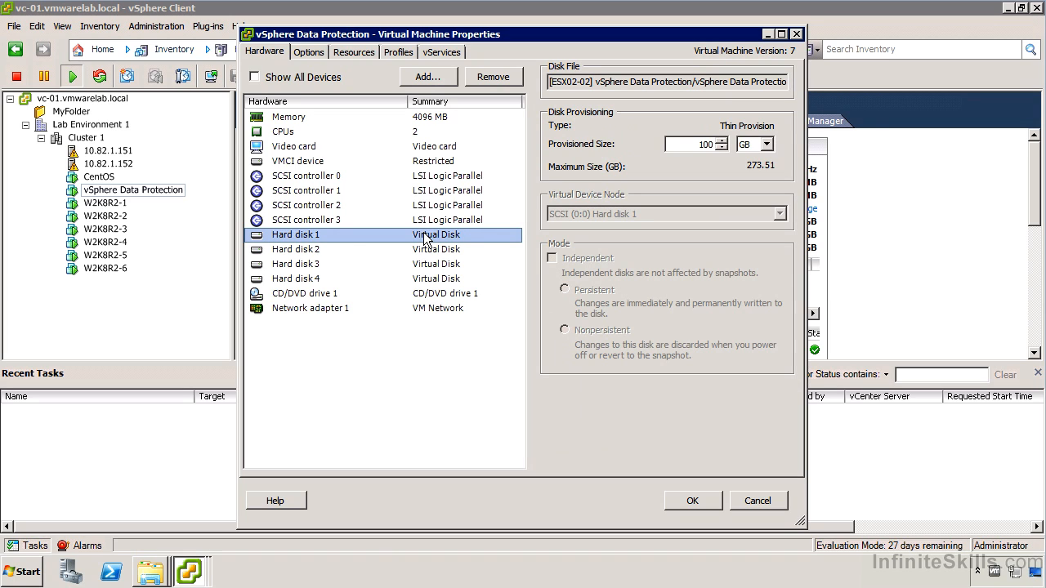
{"action": "left_click", "coordinate": [428, 253]}
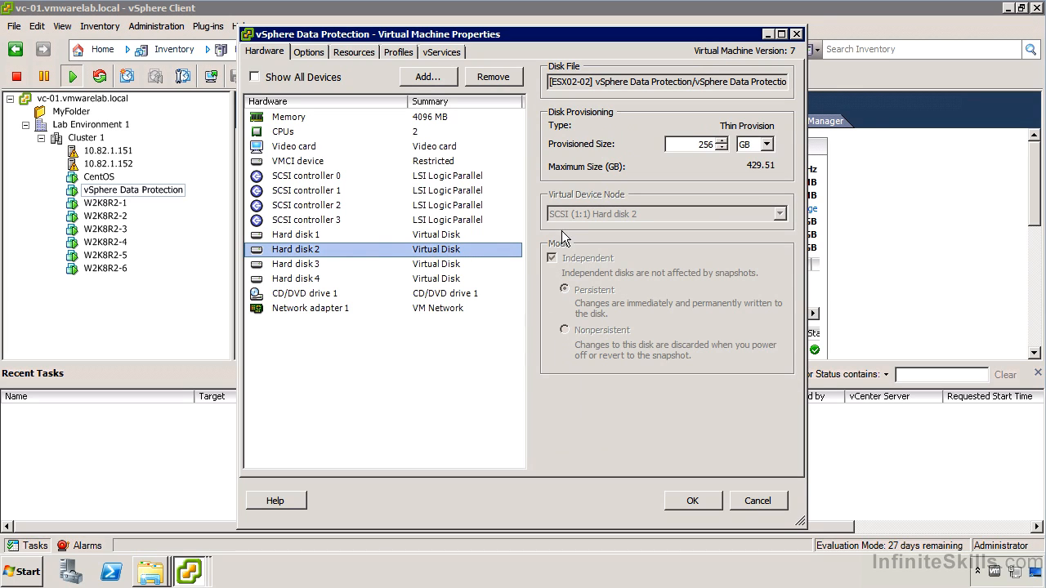
{"action": "left_click", "coordinate": [468, 267]}
{"action": "left_click", "coordinate": [449, 278]}
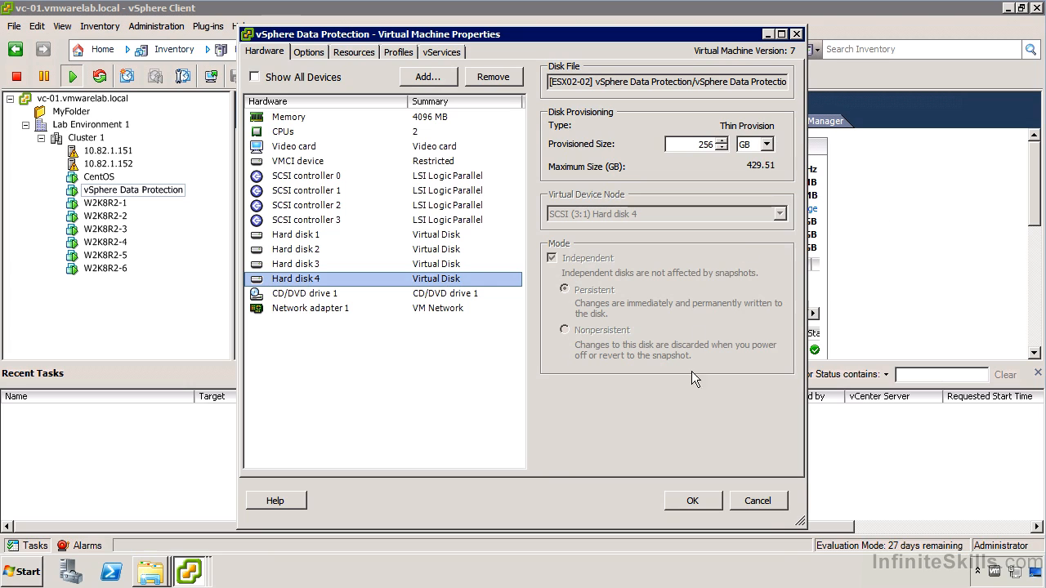
{"action": "left_click", "coordinate": [769, 504]}
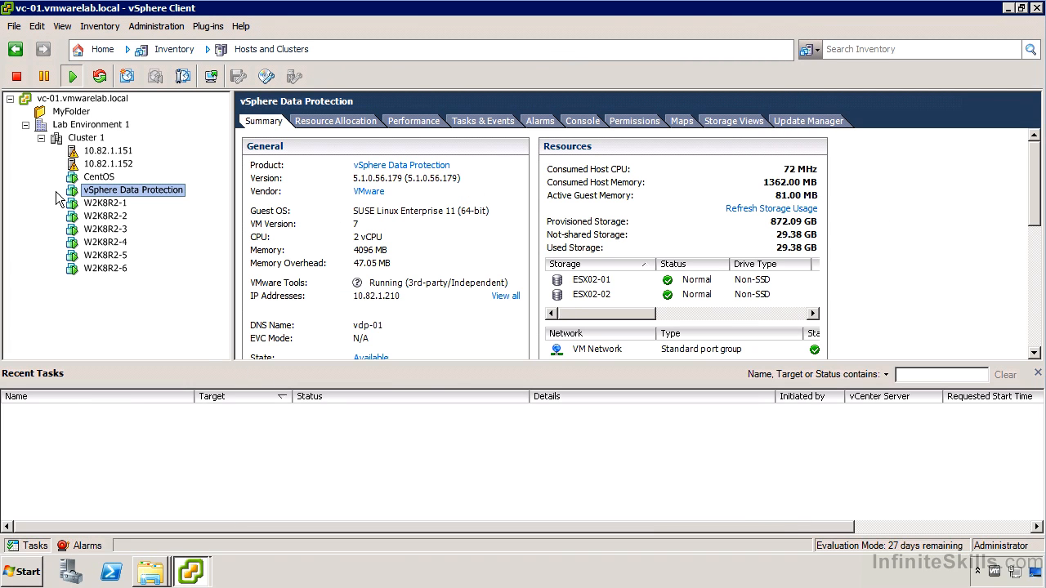
{"action": "left_click", "coordinate": [580, 122]}
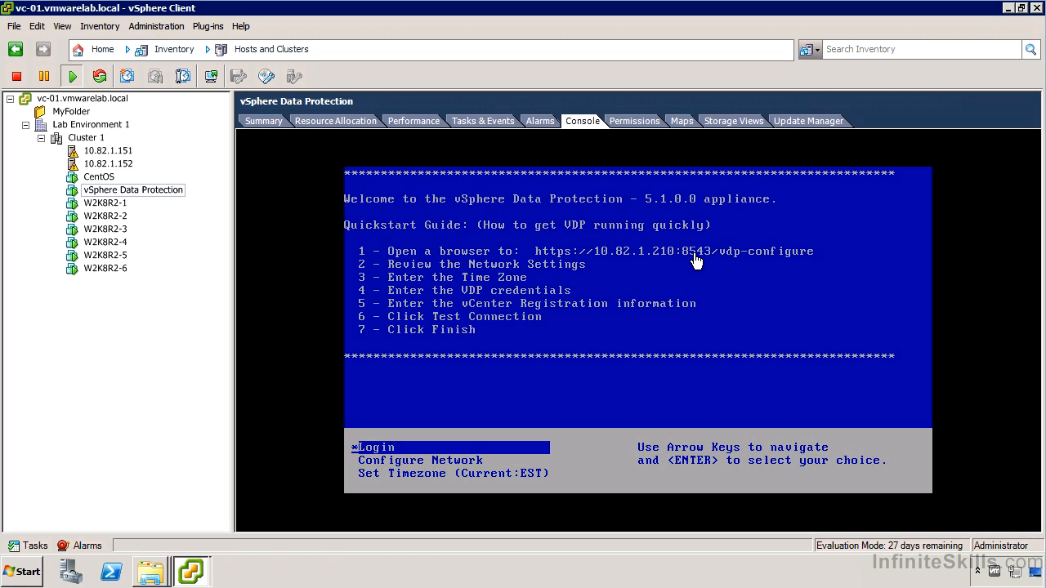
{"action": "left_click", "coordinate": [15, 571]}
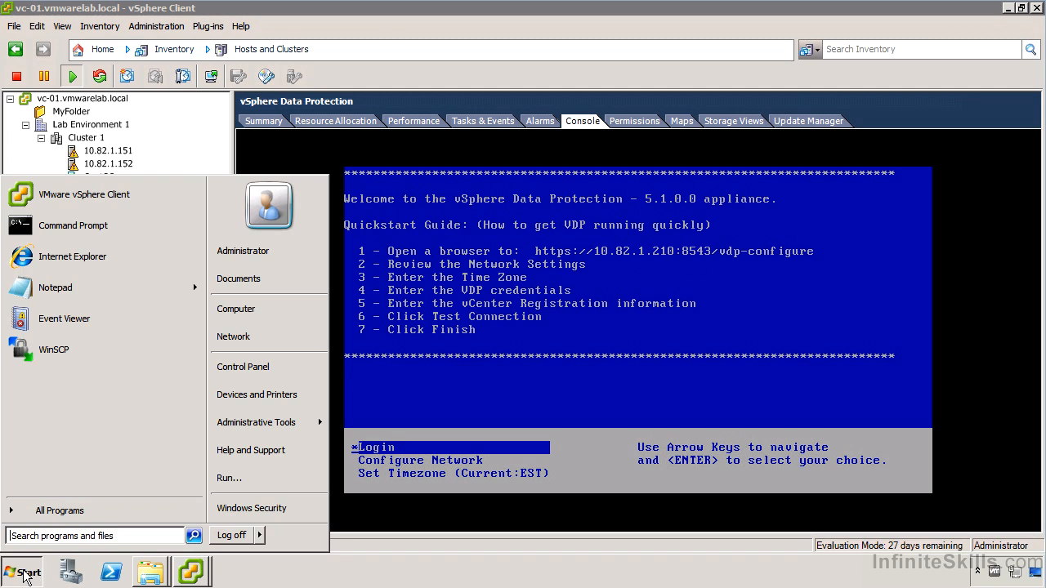
{"action": "left_click", "coordinate": [106, 257]}
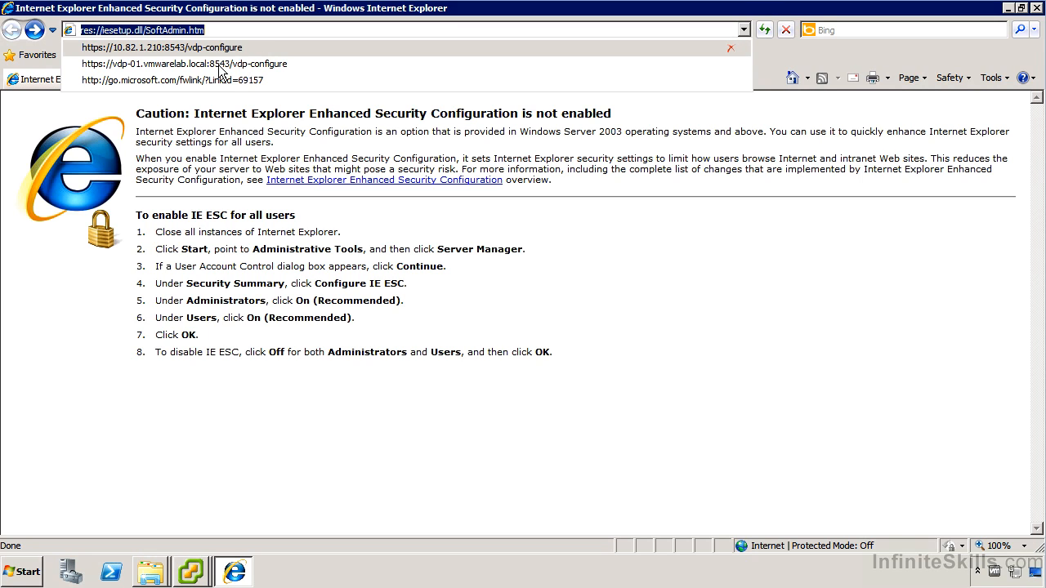
{"action": "left_click", "coordinate": [219, 66]}
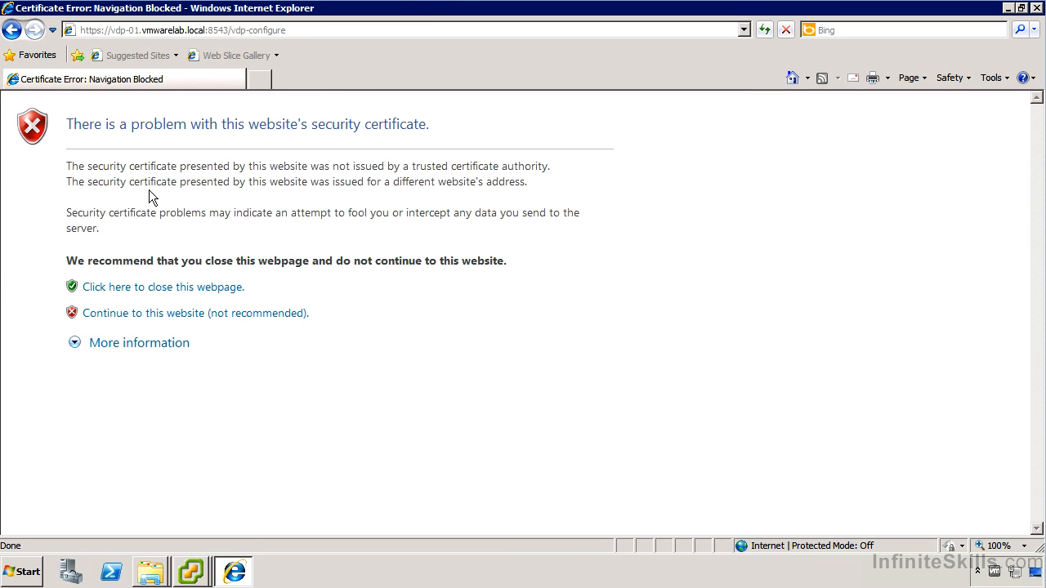
{"action": "left_click", "coordinate": [156, 315]}
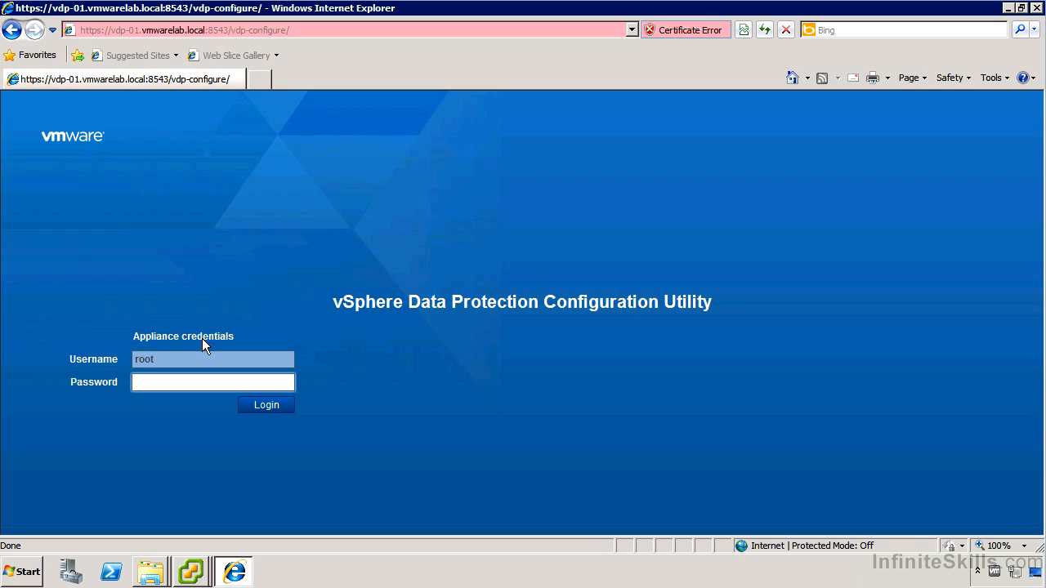
- Log in to the VDP Configuration Utility with the root password
{"action": "type", "text": "chang"}
{"action": "key", "text": "Return"}
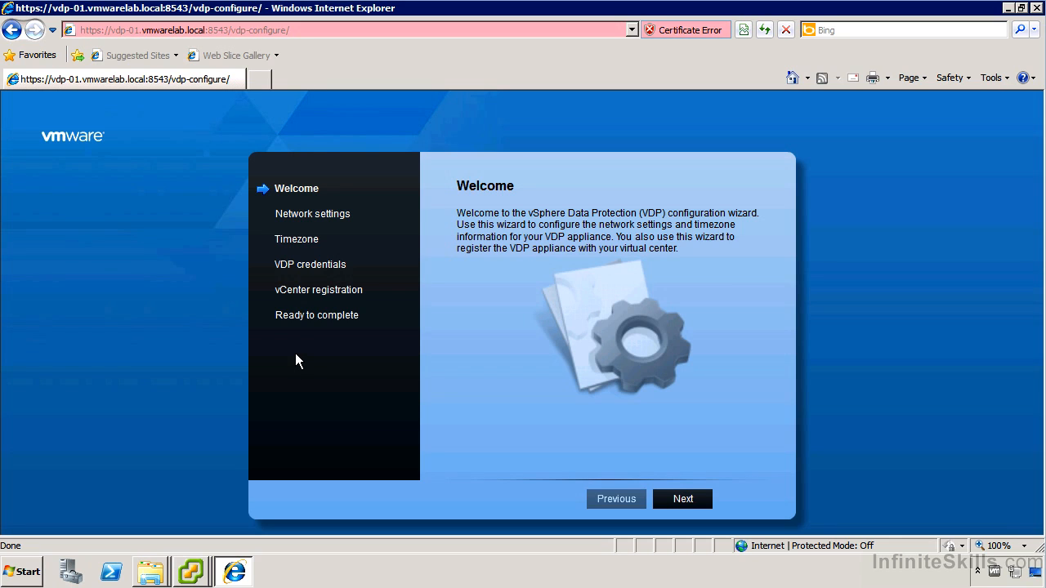
- Accept the Welcome, Network settings and timezone pages to reach VDP credentials
{"action": "left_click", "coordinate": [677, 499]}
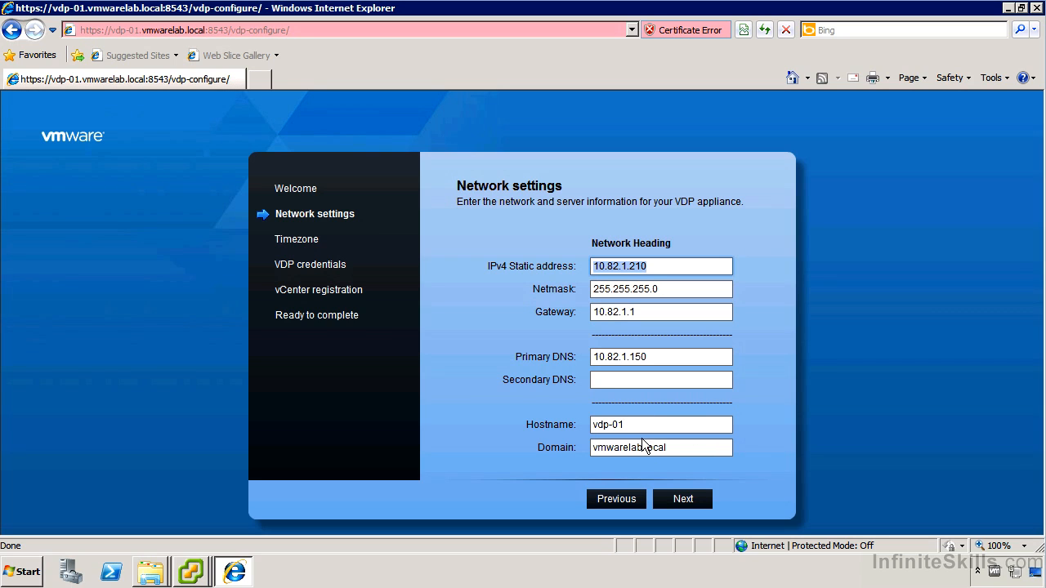
{"action": "left_click", "coordinate": [685, 500]}
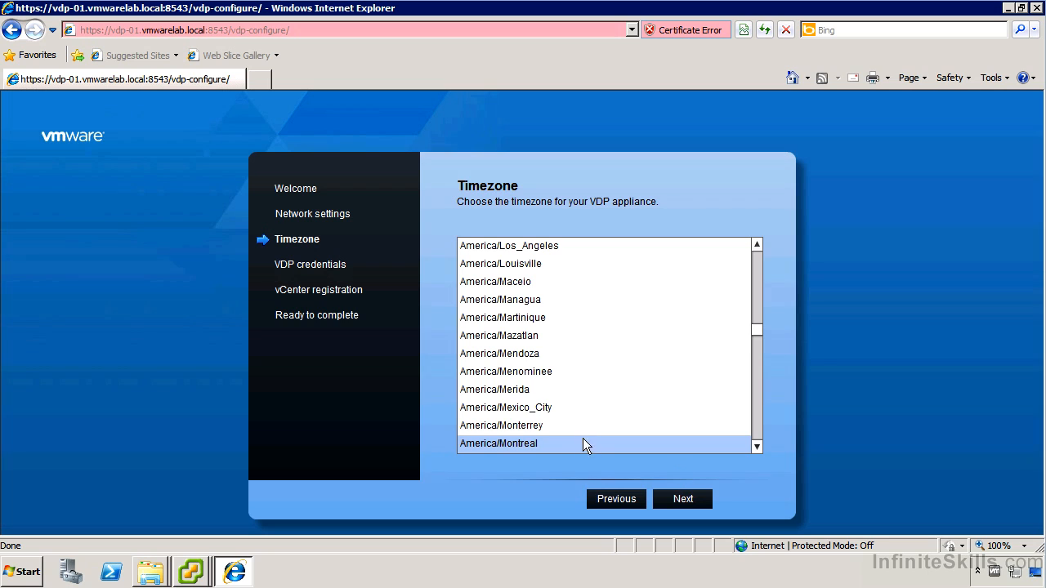
{"action": "left_click", "coordinate": [678, 497]}
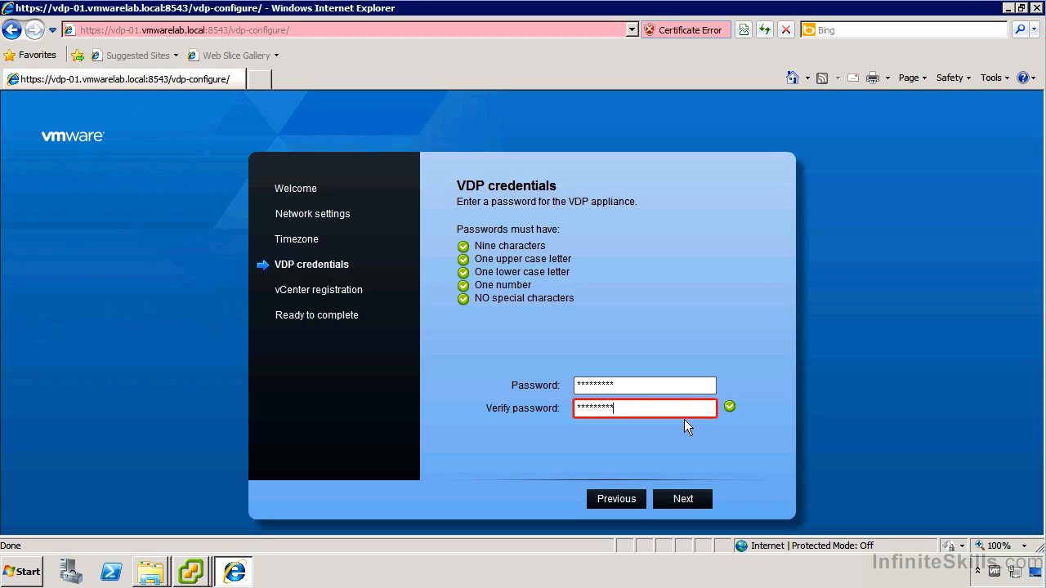
- Enter the vCenter registration password and confirm the vCenter connection test succeeds
{"action": "left_click", "coordinate": [687, 500]}
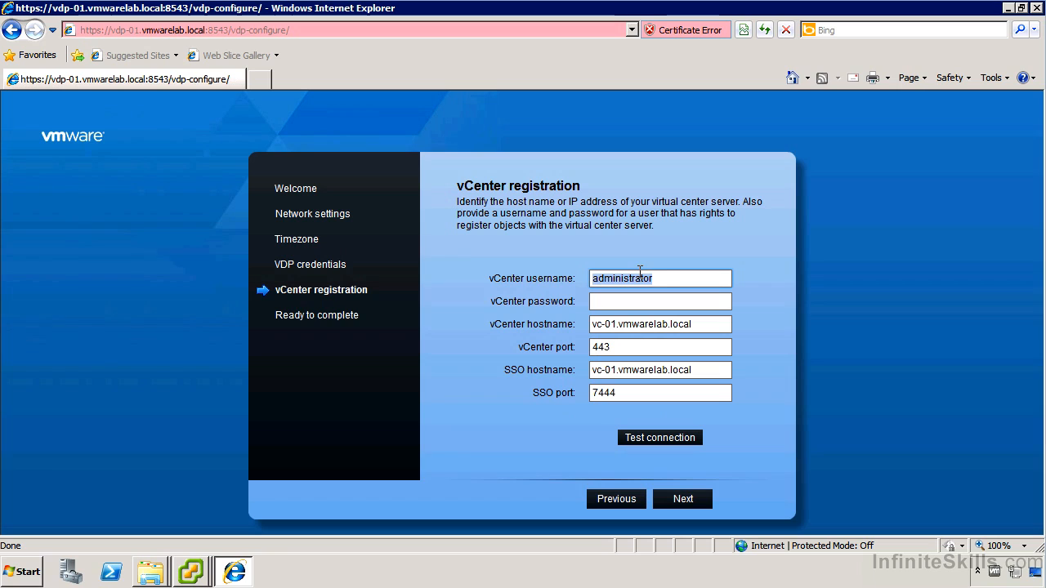
{"action": "left_click", "coordinate": [665, 277]}
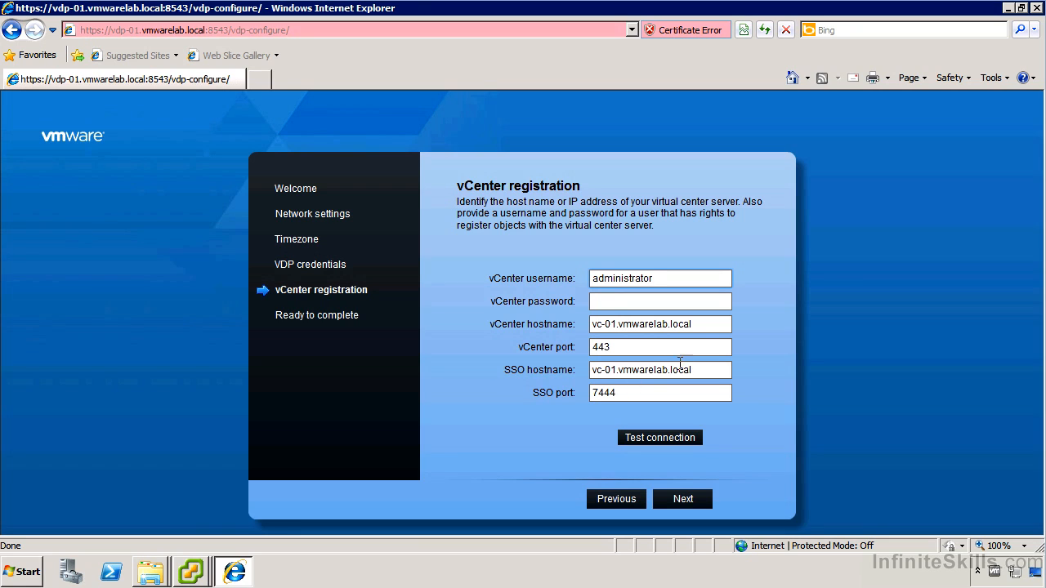
{"action": "left_click", "coordinate": [630, 300]}
{"action": "type", "text": "********"}
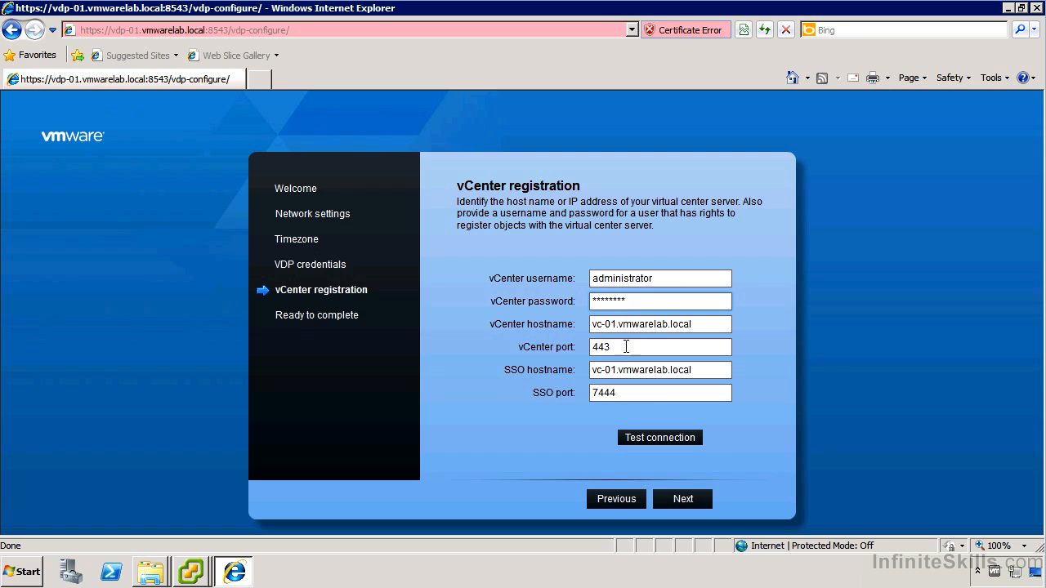
{"action": "left_click", "coordinate": [677, 440]}
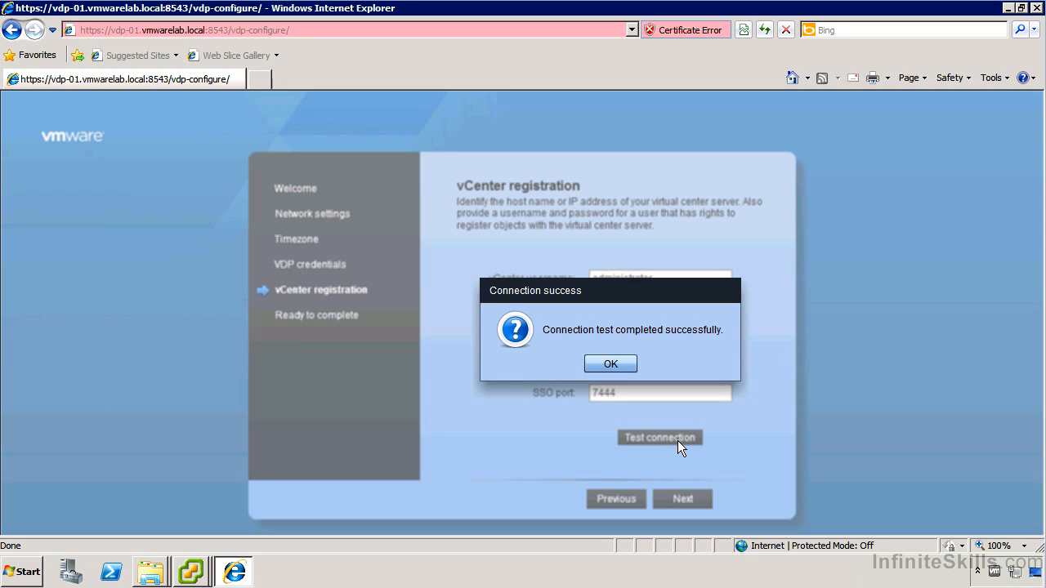
{"action": "left_click", "coordinate": [621, 363]}
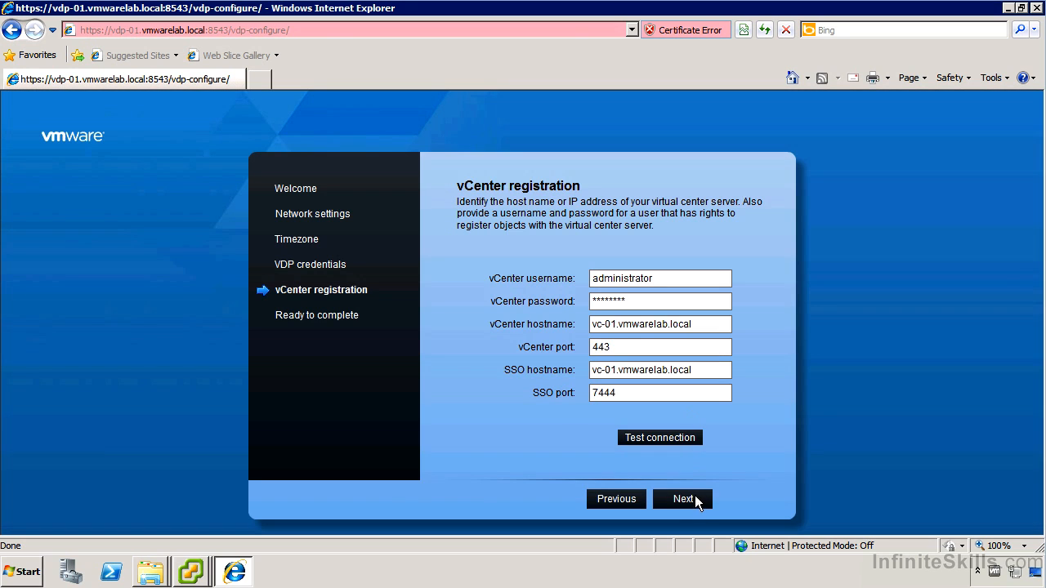
- Finish the configuration wizard and return to the vSphere Client appliance console
{"action": "left_click", "coordinate": [690, 495]}
{"action": "left_click", "coordinate": [758, 500]}
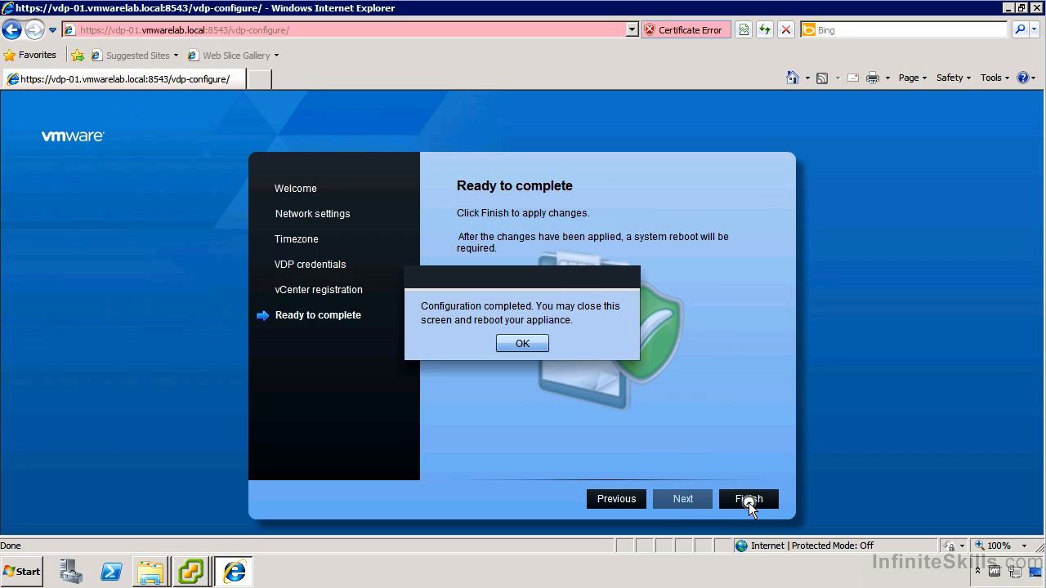
{"action": "left_click", "coordinate": [515, 344]}
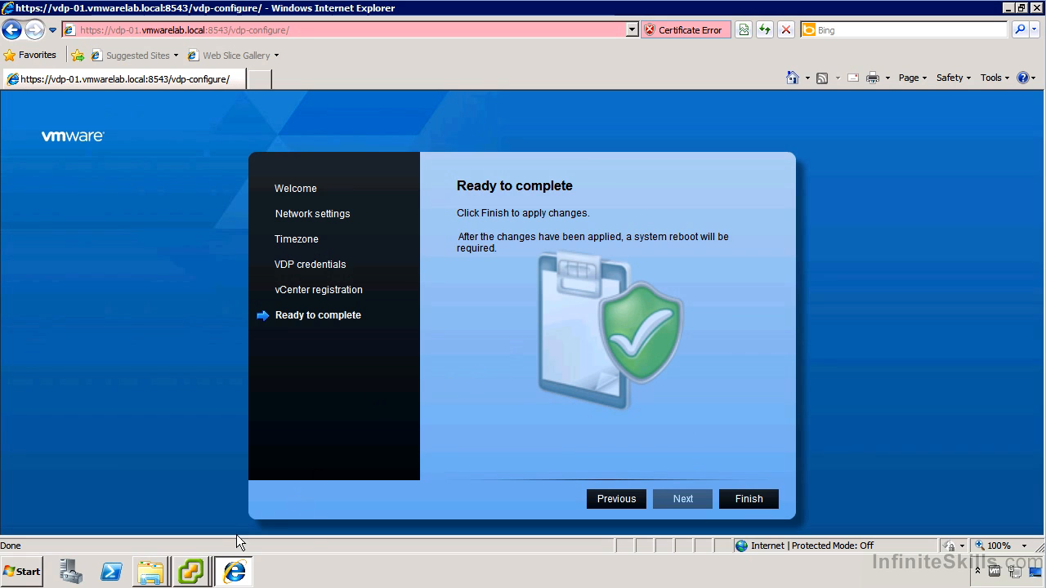
{"action": "left_click", "coordinate": [205, 559]}
{"action": "left_click", "coordinate": [215, 516]}
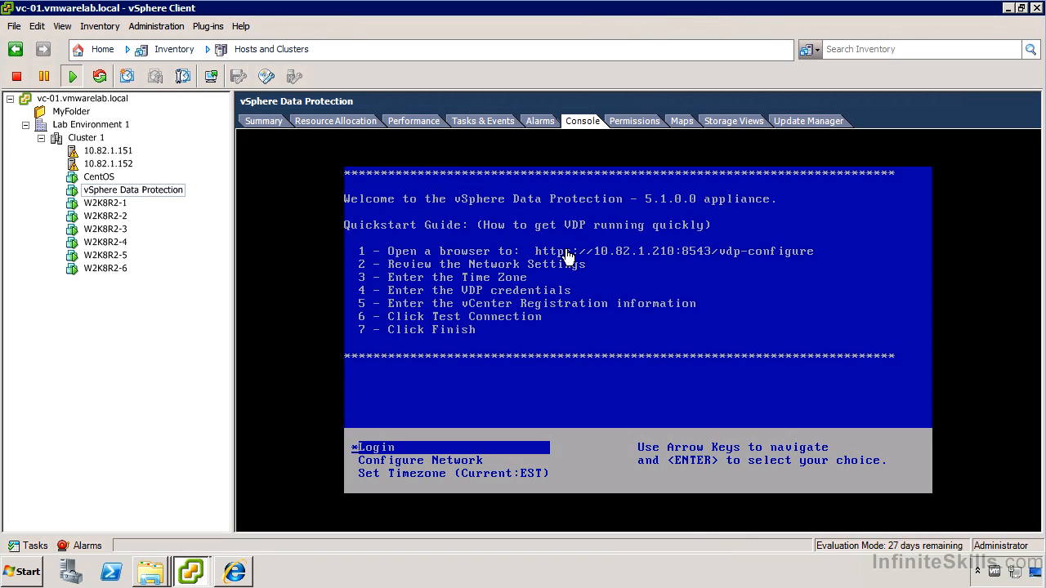
- In the appliance console, open Configure Network and exit it with option 1
{"action": "left_click", "coordinate": [427, 455]}
{"action": "key", "text": "Down"}
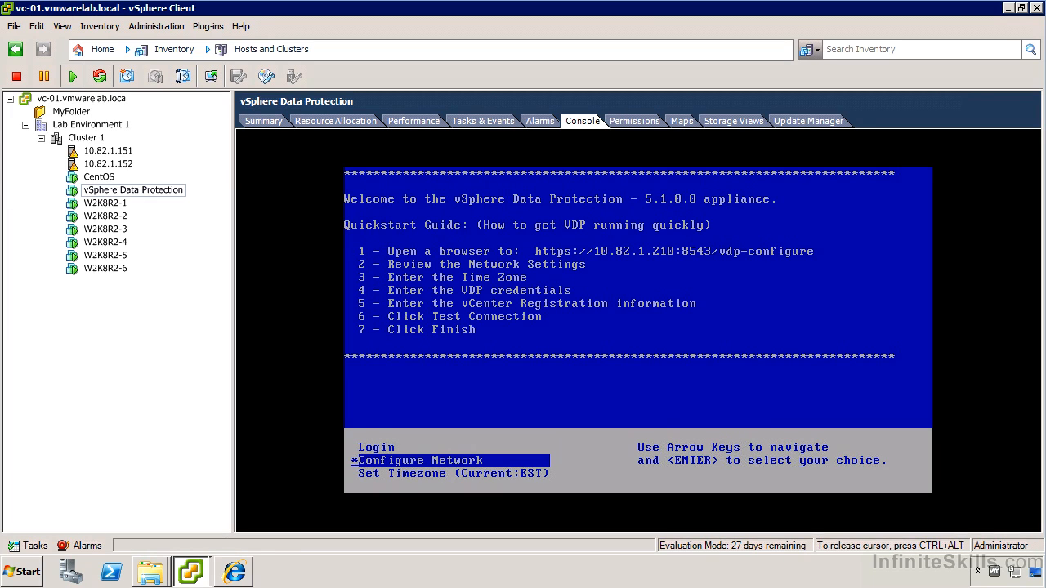
{"action": "key", "text": "Return"}
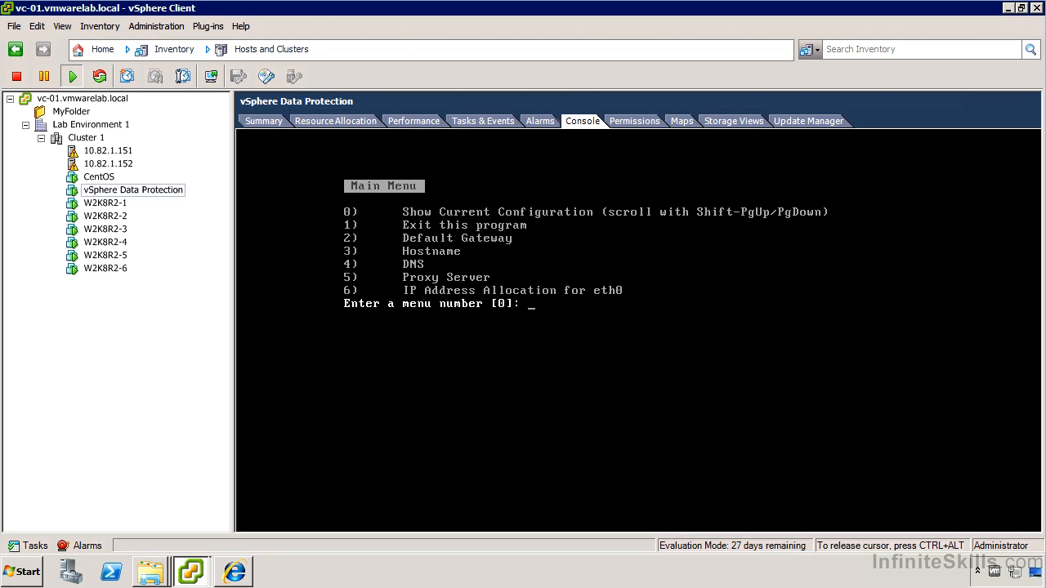
{"action": "type", "text": "1"}
{"action": "key", "text": "Return"}
{"action": "key", "text": "ctrl+alt"}
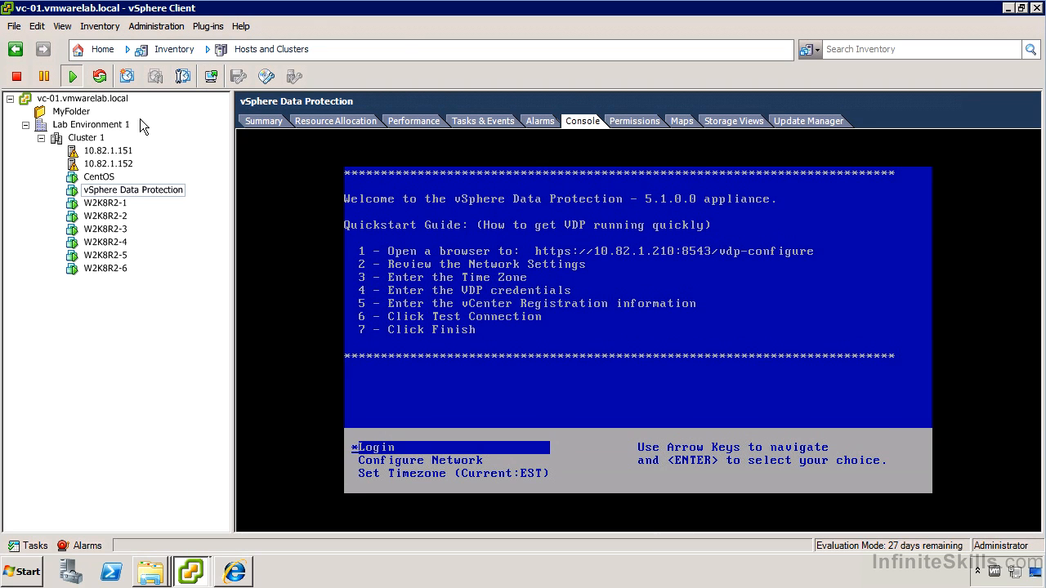
- Restart the VDP appliance's guest OS and confirm the reboot
{"action": "right_click", "coordinate": [123, 192]}
{"action": "mouse_move", "coordinate": [163, 201]}
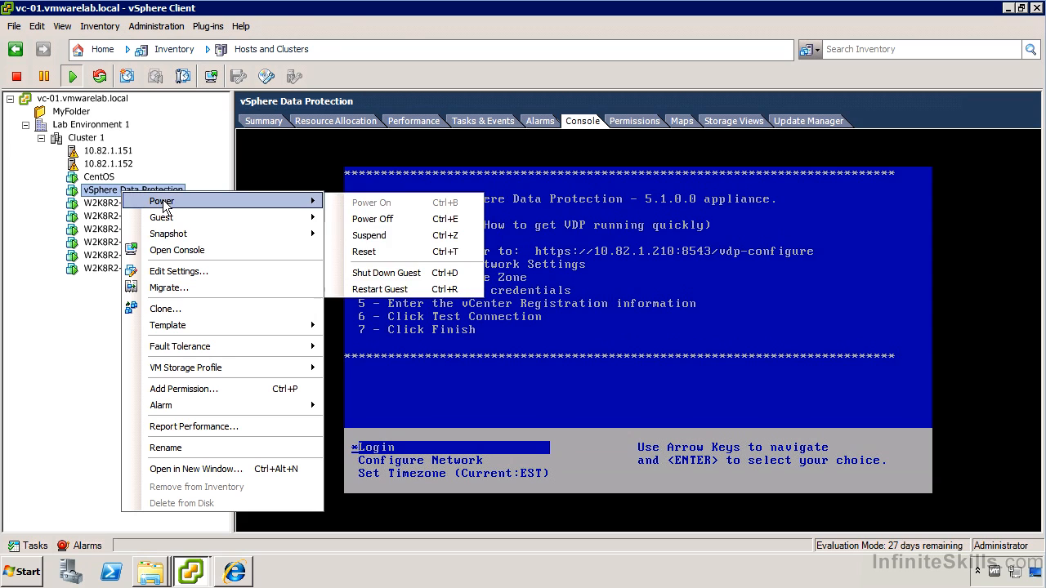
{"action": "left_click", "coordinate": [381, 294]}
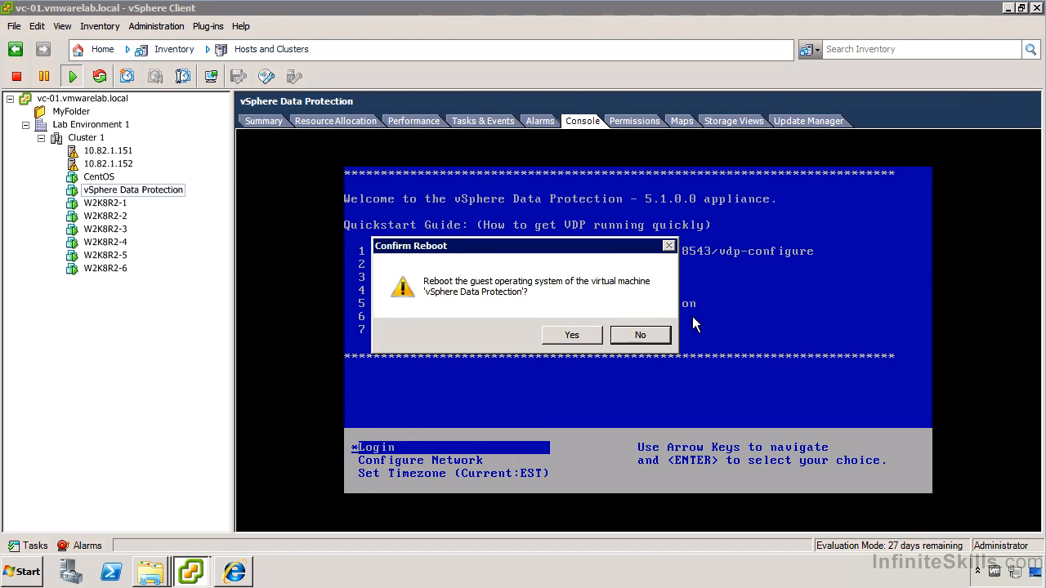
{"action": "left_click", "coordinate": [590, 333]}
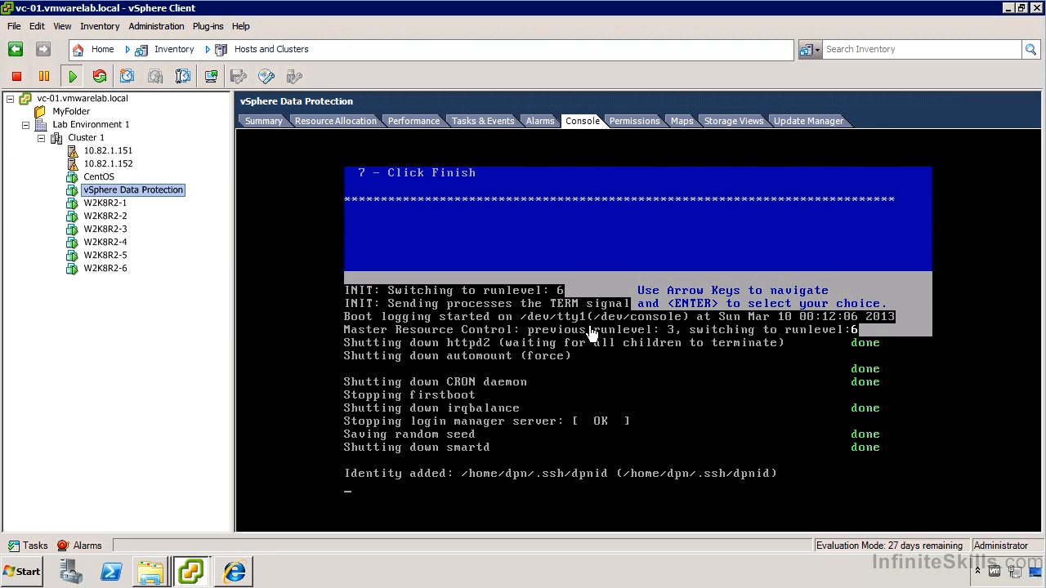